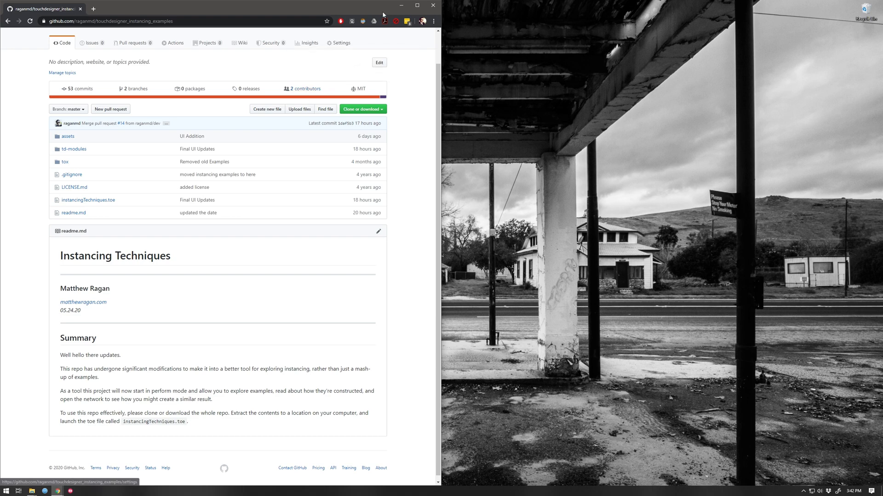
Step: Minimize the browser and open instancingTechniques.toe from the touchdesigner_instancing_examples folder
{"action": "left_click", "coordinate": [398, 7]}
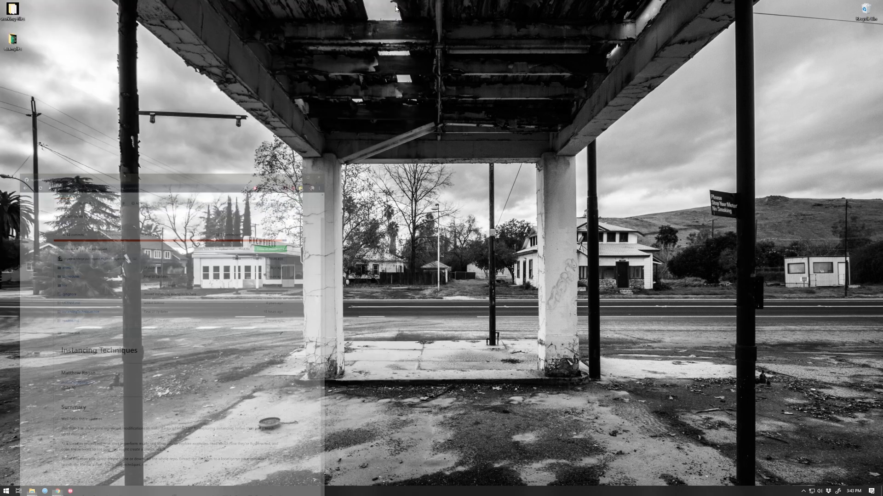
{"action": "mouse_move", "coordinate": [37, 494]}
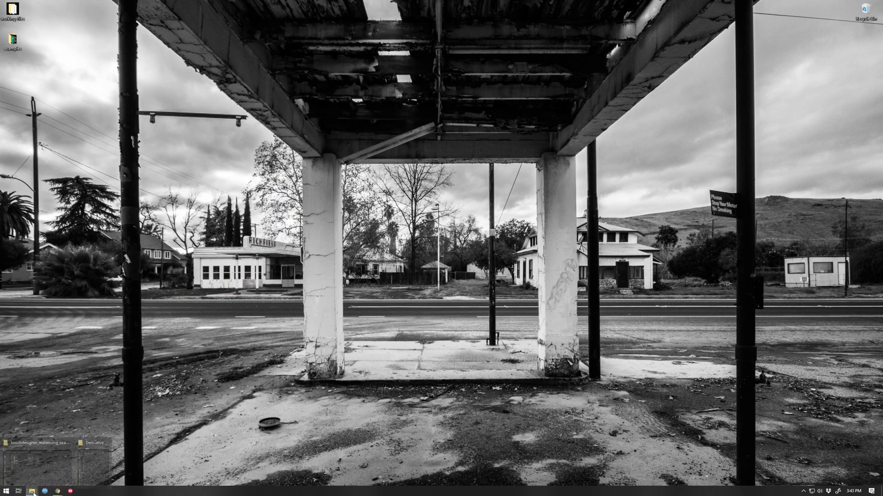
{"action": "left_click", "coordinate": [55, 462]}
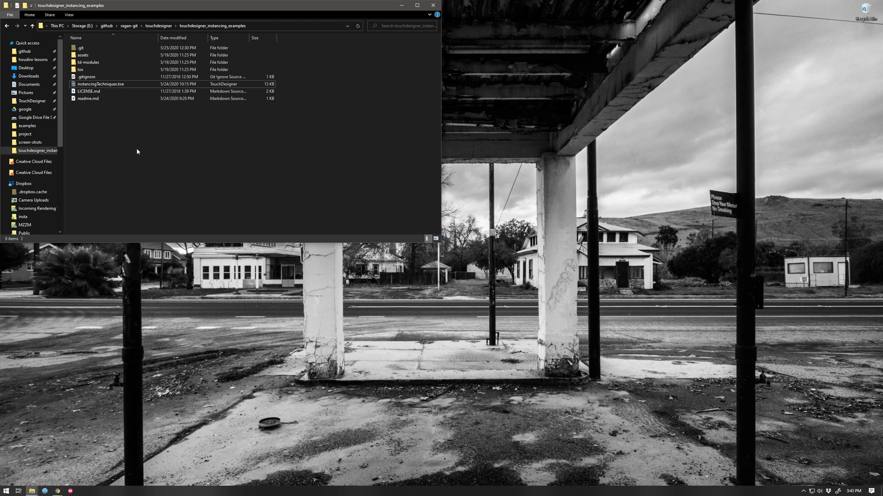
{"action": "left_click", "coordinate": [100, 86]}
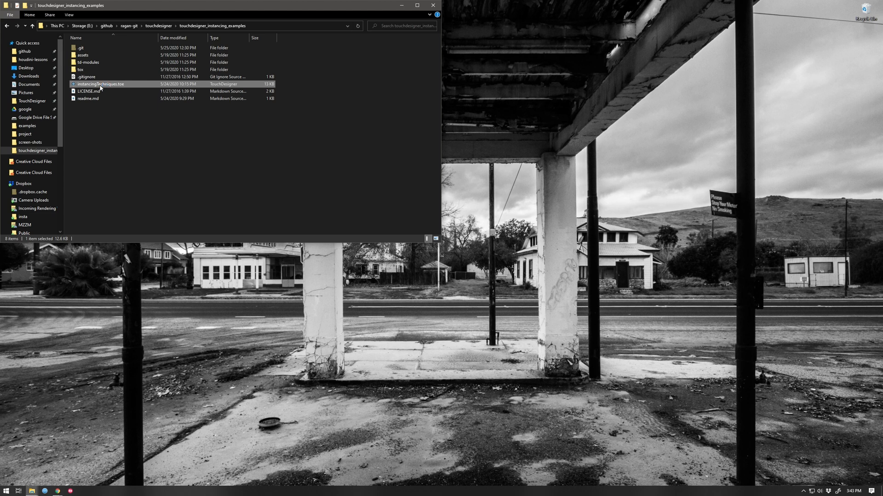
{"action": "double_click", "coordinate": [100, 85]}
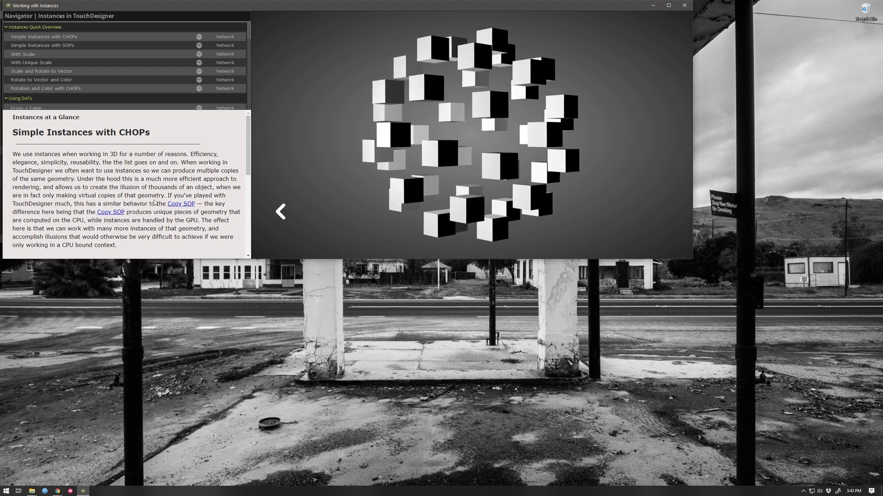
Step: Read the Simple Instances with CHOPs notes, and preview the Simple Instances with SOPs and With Scale examples
{"action": "scroll", "coordinate": [163, 193], "scroll_direction": "down", "scroll_amount": 3}
{"action": "scroll", "coordinate": [161, 186], "scroll_direction": "up", "scroll_amount": 3}
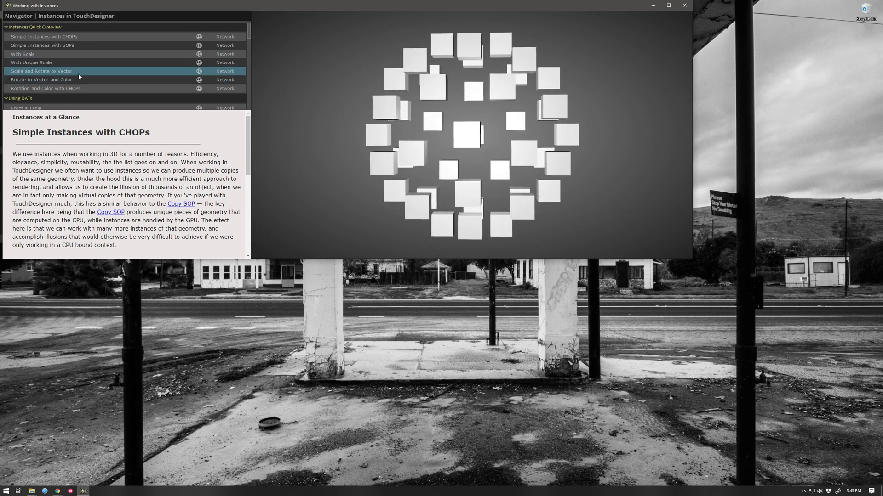
{"action": "left_click", "coordinate": [65, 45]}
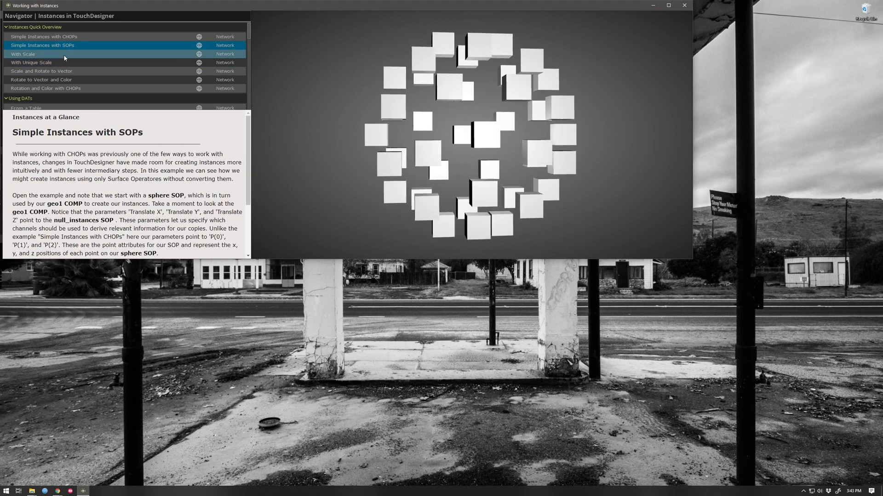
{"action": "left_click", "coordinate": [64, 56]}
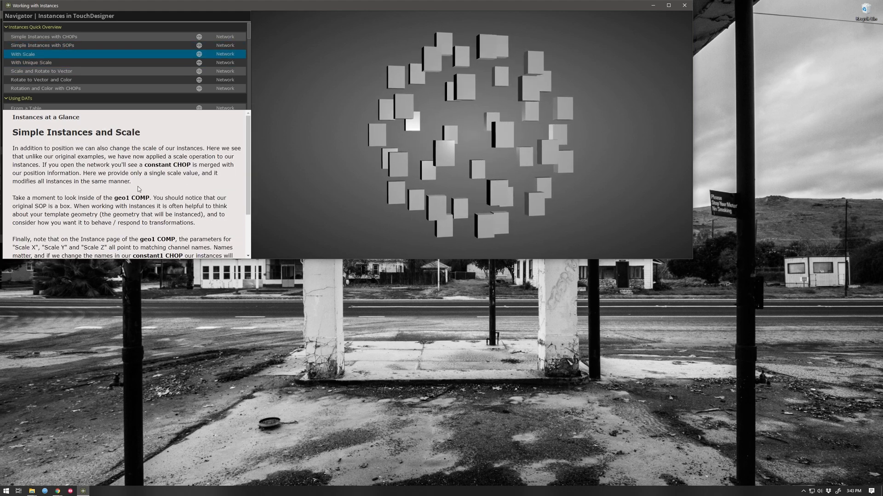
{"action": "scroll", "coordinate": [160, 175], "scroll_direction": "down", "scroll_amount": 2}
{"action": "scroll", "coordinate": [162, 175], "scroll_direction": "up", "scroll_amount": 2}
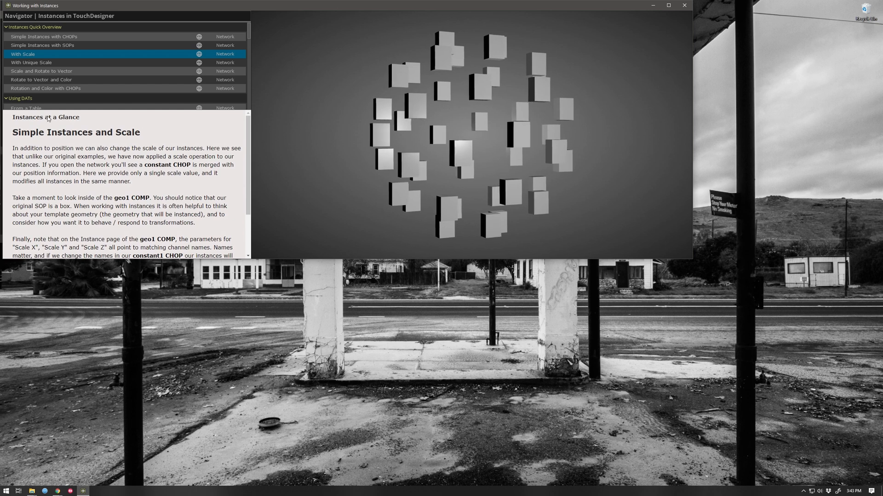
Step: Preview the Scale and Rotate to Vector and the Rotate to Vector and Color examples, reading through the latter's notes
{"action": "left_click", "coordinate": [48, 72]}
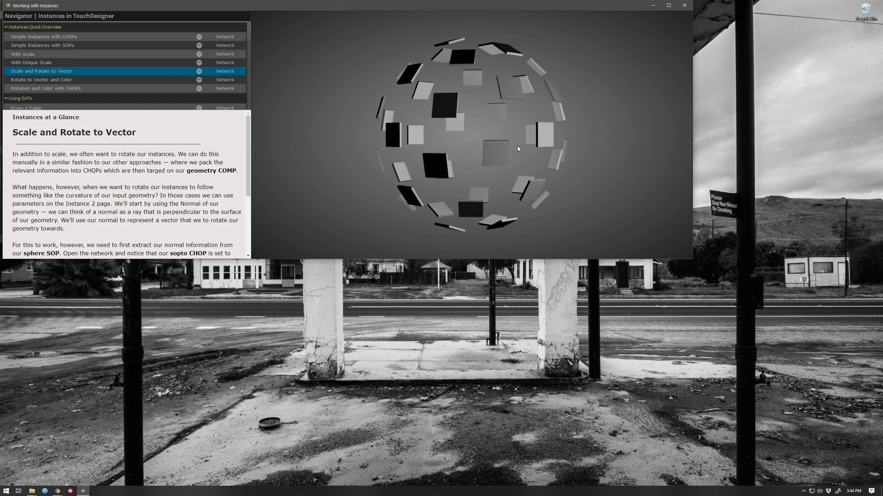
{"action": "left_click", "coordinate": [130, 81]}
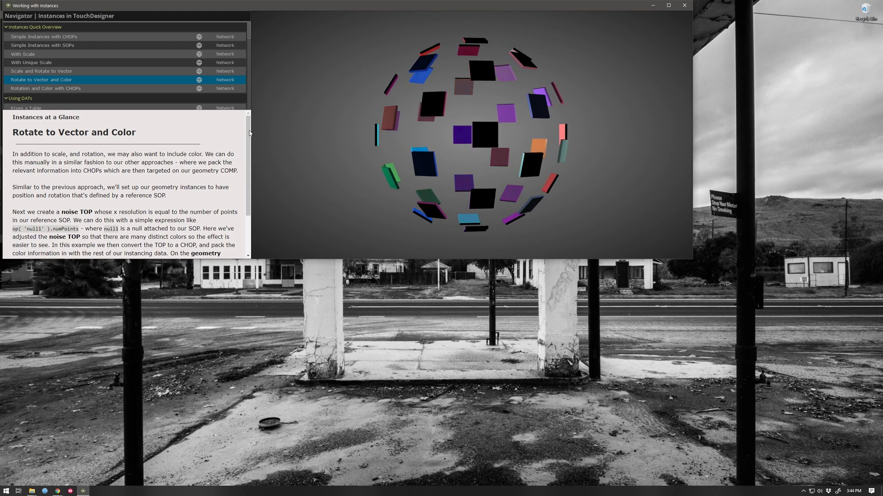
{"action": "scroll", "coordinate": [240, 147], "scroll_direction": "down", "scroll_amount": 2}
{"action": "scroll", "coordinate": [239, 148], "scroll_direction": "up", "scroll_amount": 2}
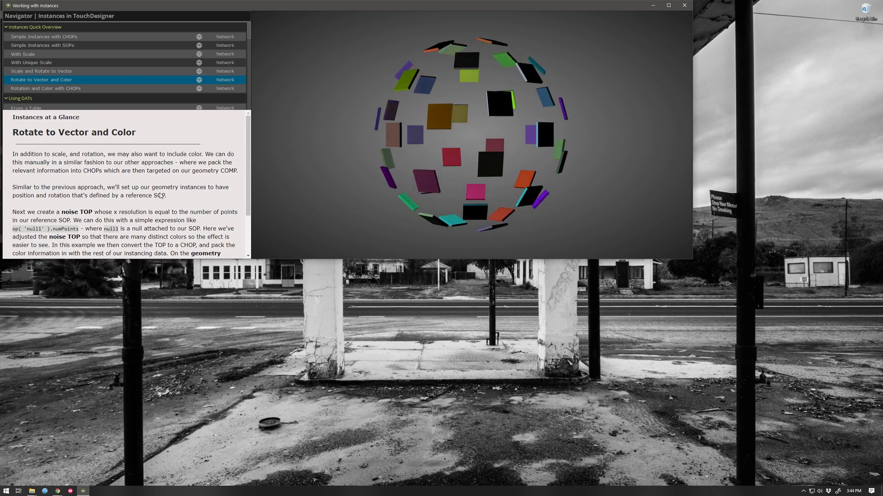
{"action": "scroll", "coordinate": [105, 184], "scroll_direction": "down", "scroll_amount": 3}
{"action": "scroll", "coordinate": [129, 147], "scroll_direction": "up", "scroll_amount": 3}
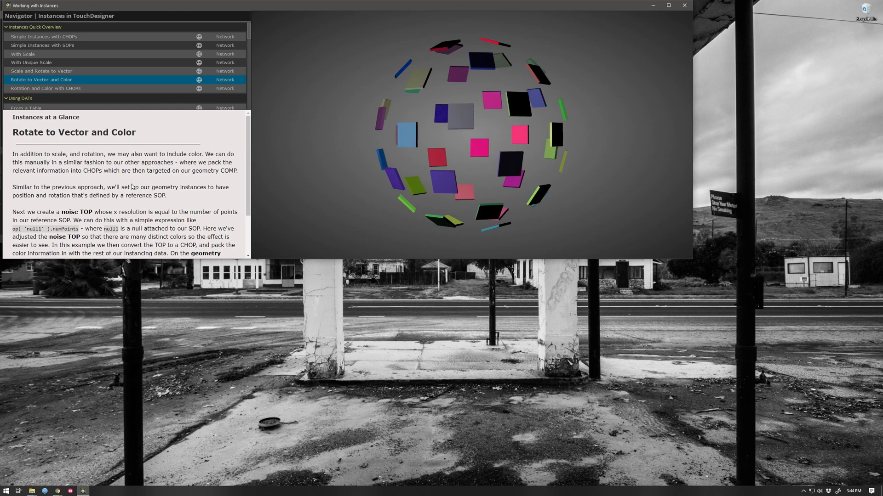
Step: Open the Rotate to Vector and Color notes in the web browser and arrange both windows so they can be viewed together
{"action": "left_click", "coordinate": [199, 80]}
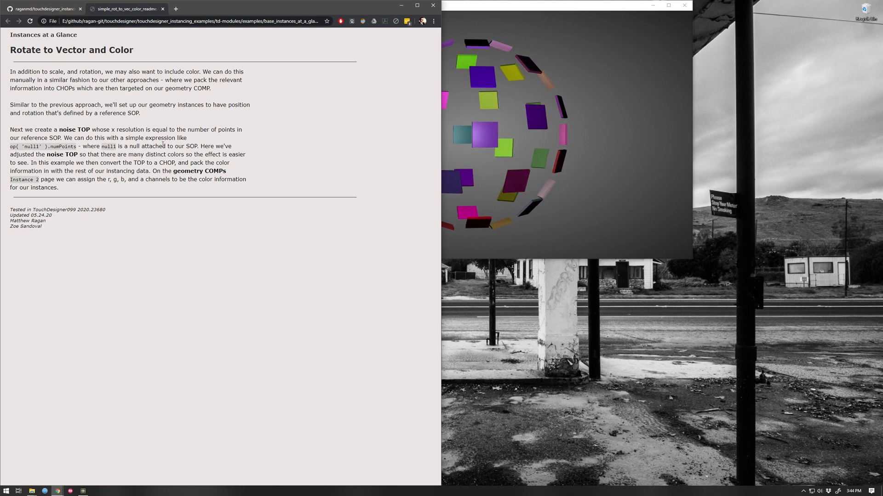
{"action": "left_click_drag", "start_coordinate": [442, 96], "coordinate": [297, 97]}
{"action": "left_click", "coordinate": [349, 92]}
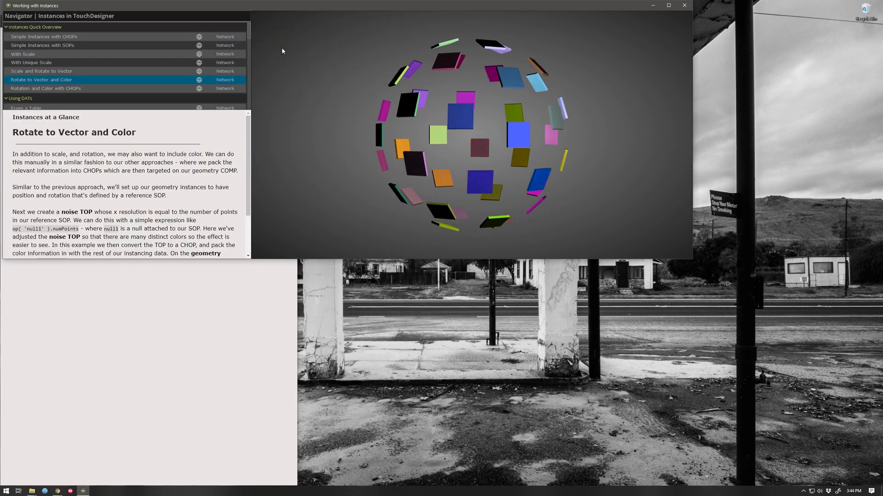
{"action": "left_click_drag", "start_coordinate": [372, 10], "coordinate": [507, 205]}
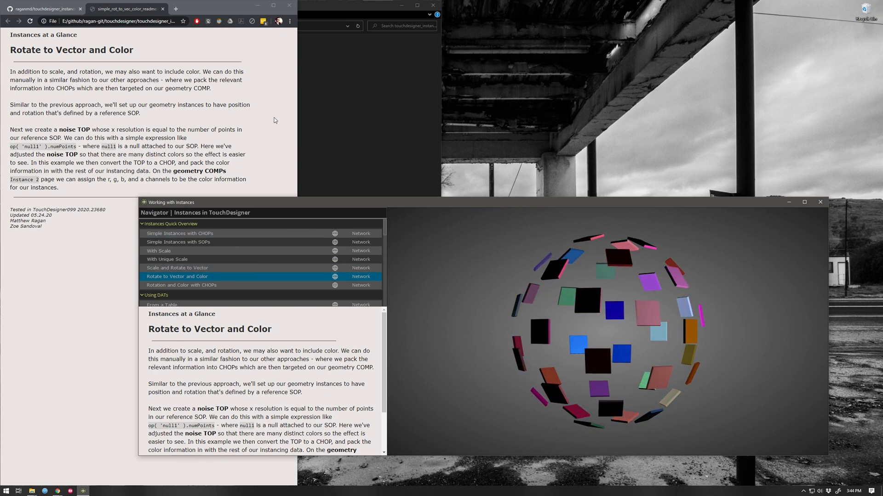
Step: Close the notes' browser tab and minimize the browser, returning the Working with Instances window to its original place
{"action": "left_click", "coordinate": [275, 69]}
{"action": "key", "text": "ctrl+w"}
{"action": "left_click_drag", "start_coordinate": [319, 206], "coordinate": [185, 10]}
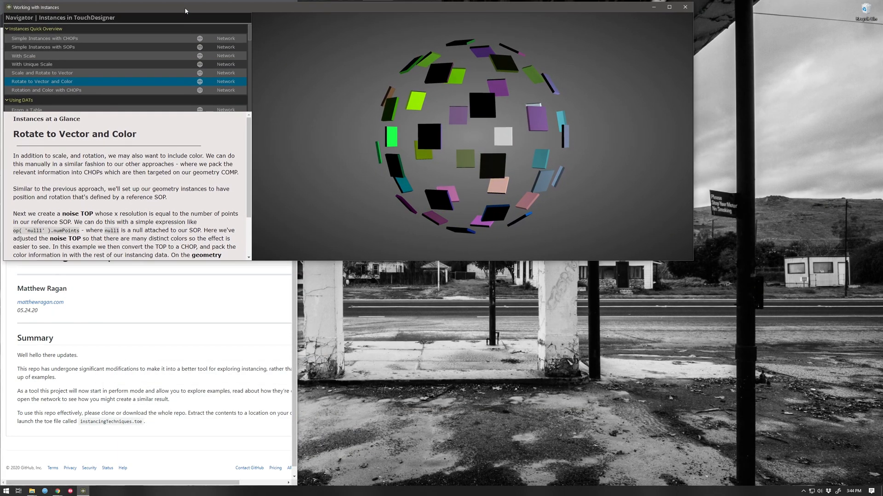
{"action": "left_click", "coordinate": [254, 298]}
{"action": "left_click", "coordinate": [257, 9]}
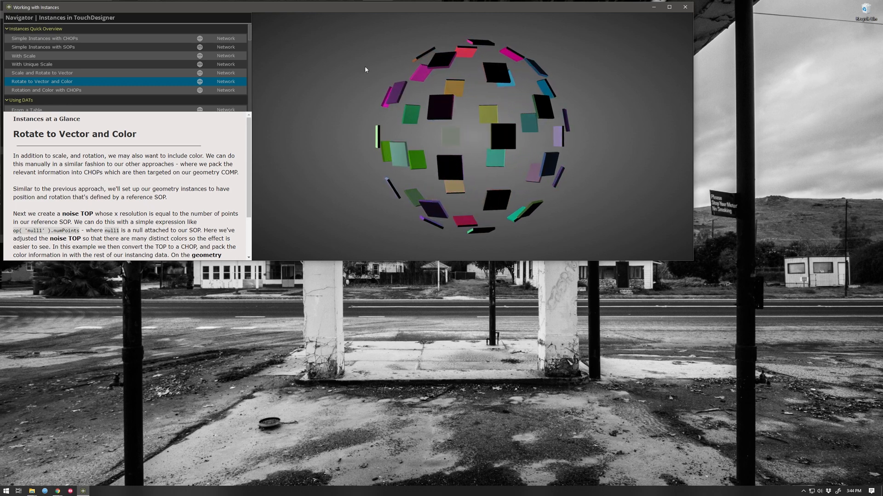
Step: Open the Rotate to Vector and Color network in its own window, examine its operator chain, and close it
{"action": "left_click", "coordinate": [227, 83]}
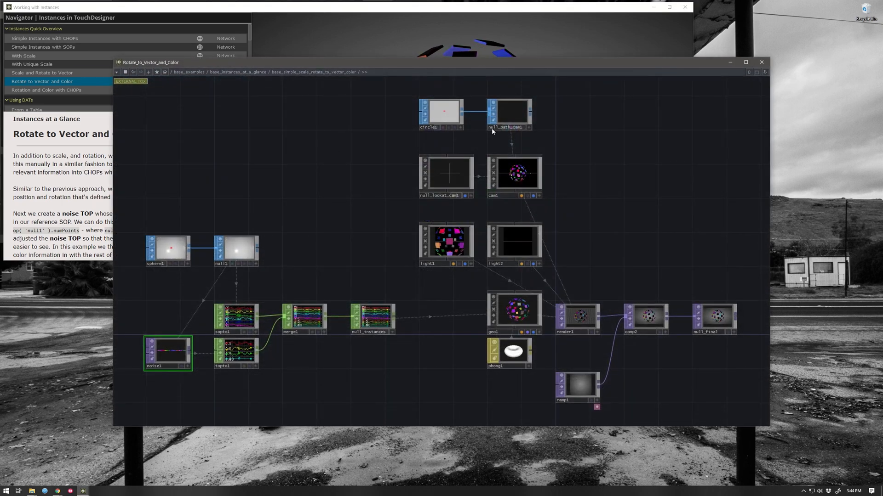
{"action": "left_click_drag", "start_coordinate": [555, 65], "coordinate": [474, 116]}
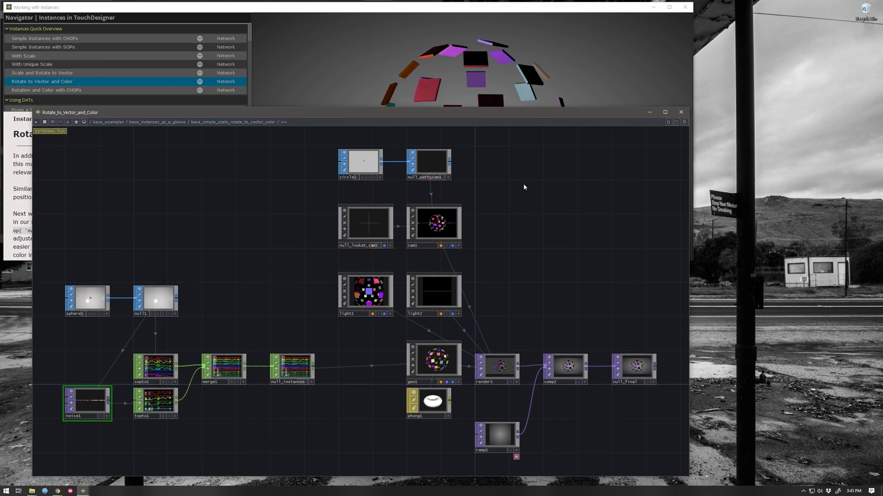
{"action": "left_click_drag", "start_coordinate": [524, 301], "coordinate": [388, 262]}
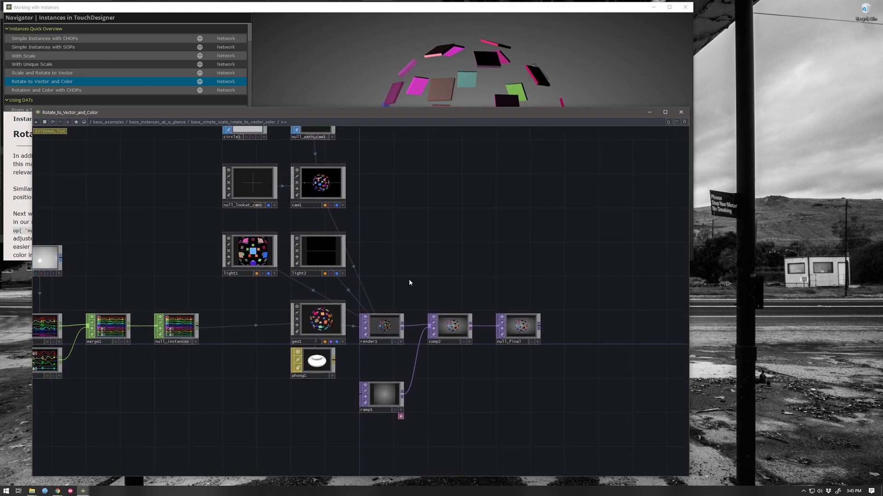
{"action": "scroll", "coordinate": [451, 341], "scroll_direction": "up", "scroll_amount": 5}
{"action": "scroll", "coordinate": [451, 340], "scroll_direction": "down", "scroll_amount": 5}
{"action": "left_click_drag", "start_coordinate": [180, 323], "coordinate": [297, 321]}
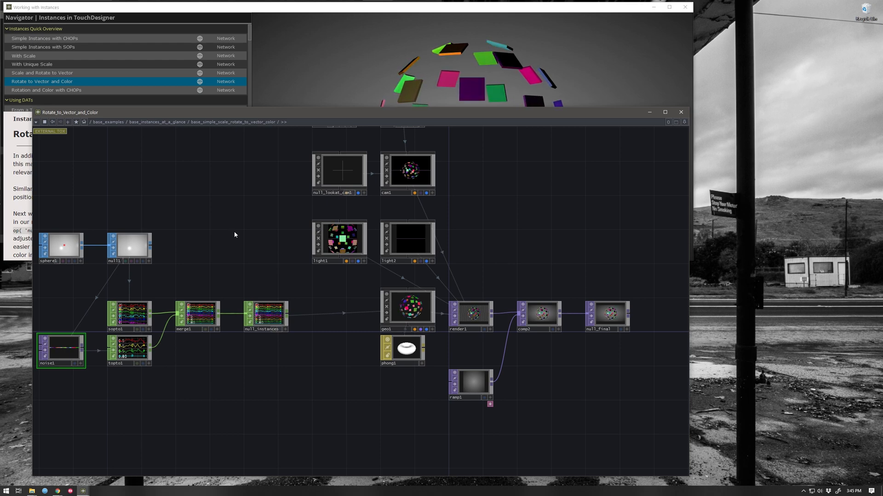
{"action": "left_click", "coordinate": [681, 113]}
Step: Preview the From a SOP and Fetched with a Script CHOP examples, examining the latter's network before closing it
{"action": "scroll", "coordinate": [152, 73], "scroll_direction": "down", "scroll_amount": 3}
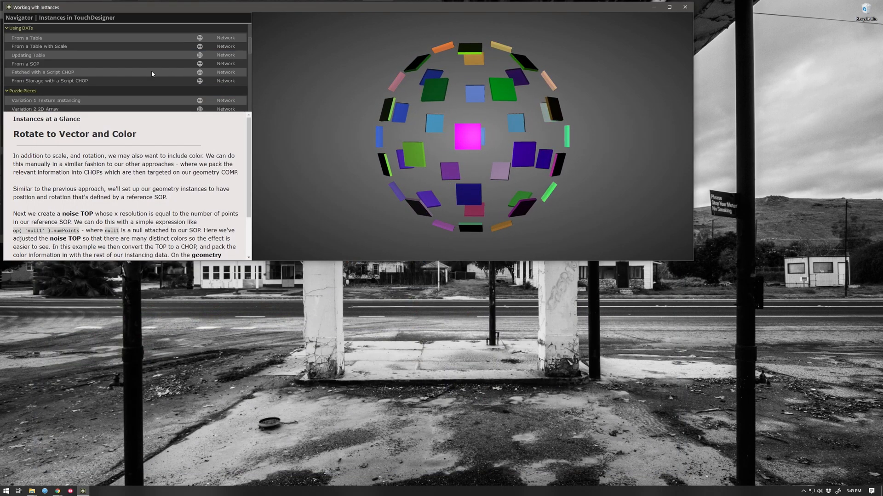
{"action": "left_click", "coordinate": [147, 65]}
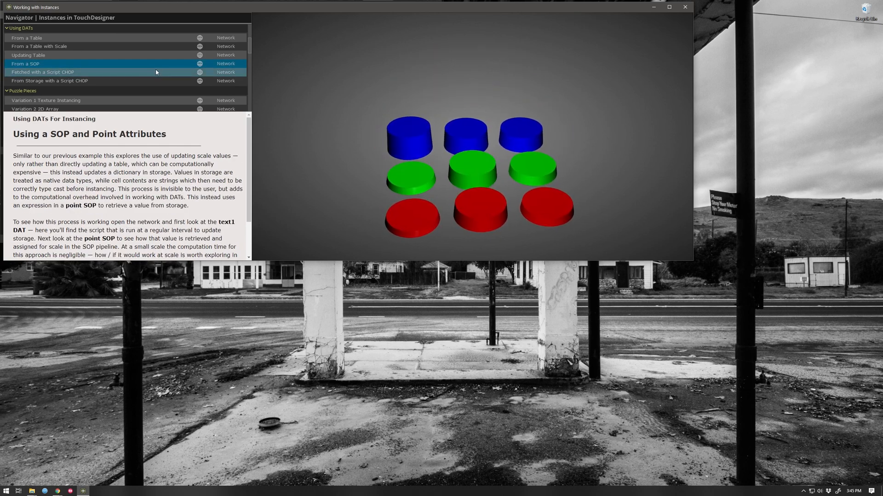
{"action": "left_click", "coordinate": [79, 74]}
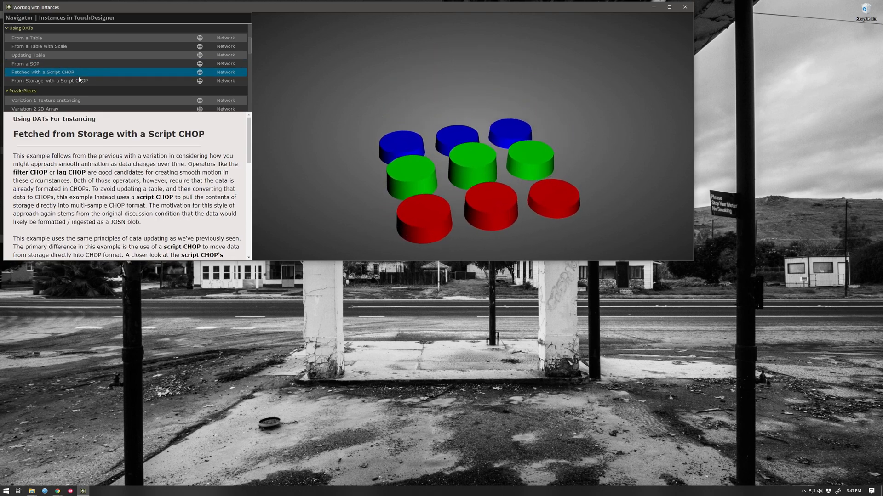
{"action": "left_click", "coordinate": [223, 74]}
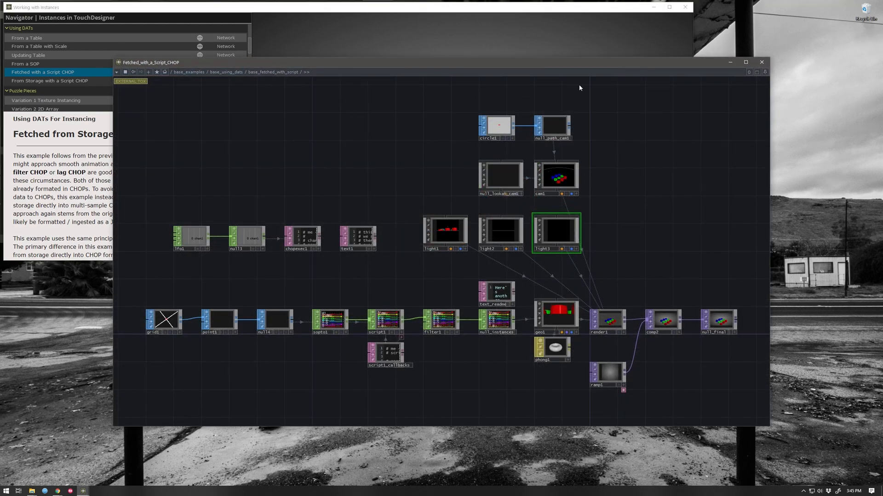
{"action": "left_click", "coordinate": [761, 63]}
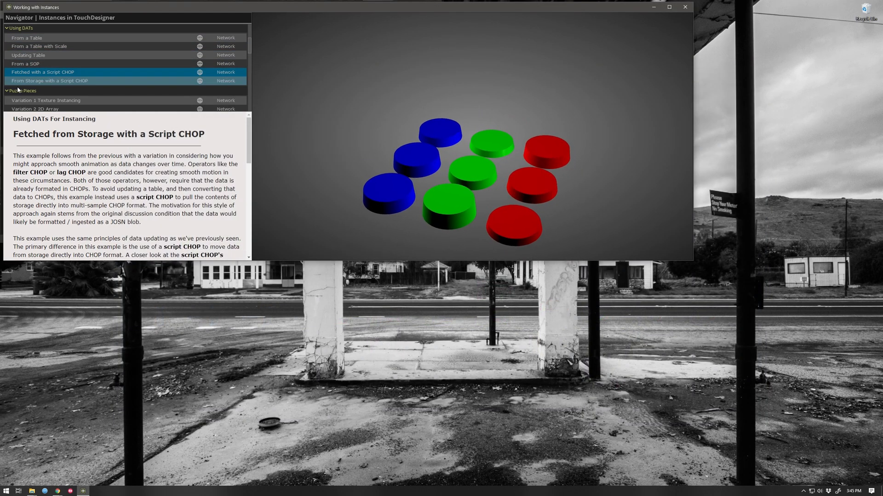
Step: Look through the remaining example categories with Instances Quick Overview and Using DATs collapsed, and expand both again
{"action": "scroll", "coordinate": [16, 30], "scroll_direction": "up", "scroll_amount": 3}
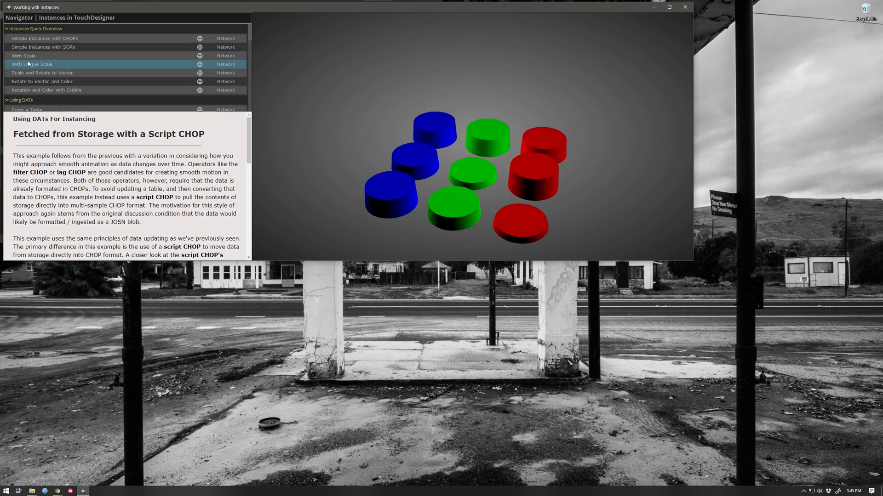
{"action": "left_click", "coordinate": [7, 29]}
{"action": "left_click", "coordinate": [7, 38]}
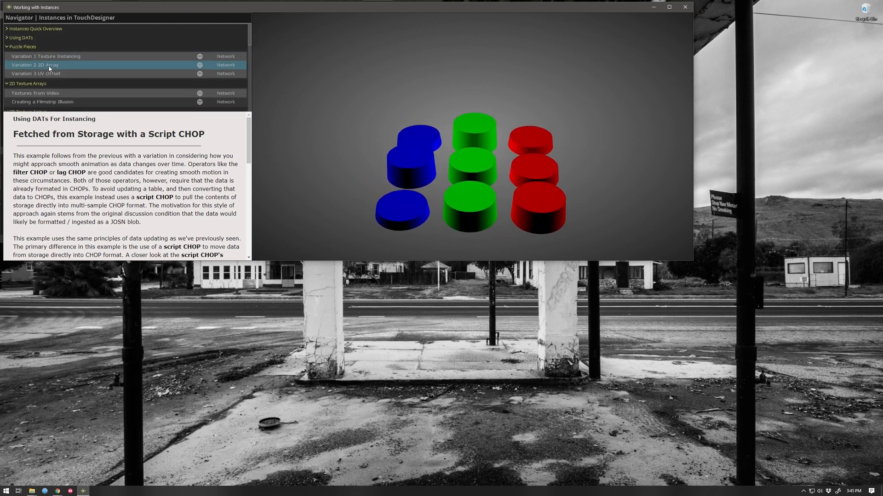
{"action": "scroll", "coordinate": [51, 69], "scroll_direction": "down", "scroll_amount": 6}
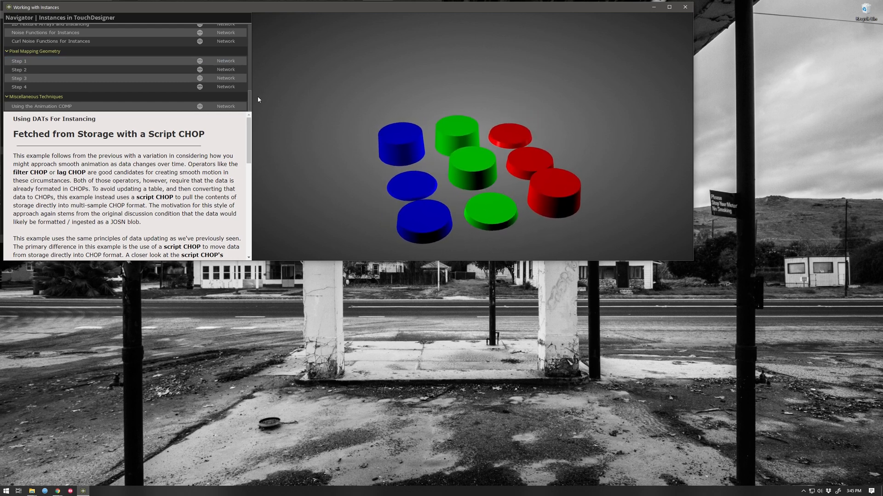
{"action": "scroll", "coordinate": [146, 68], "scroll_direction": "up", "scroll_amount": 6}
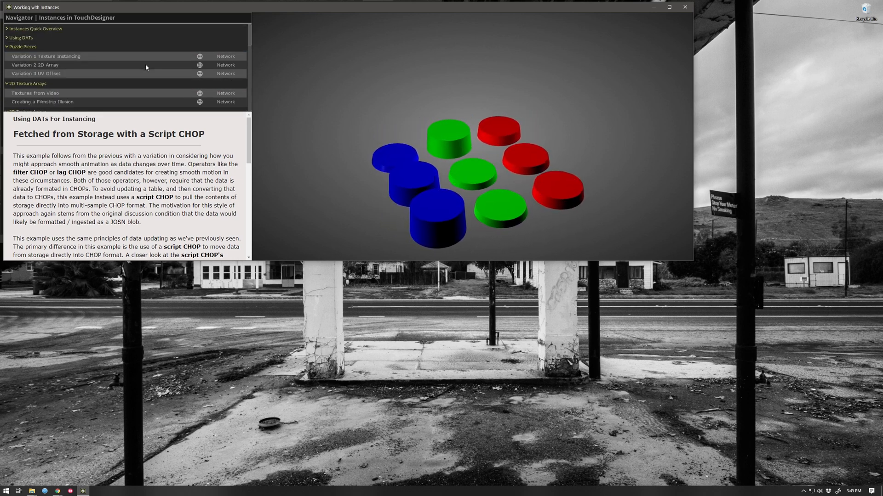
{"action": "left_click", "coordinate": [10, 38]}
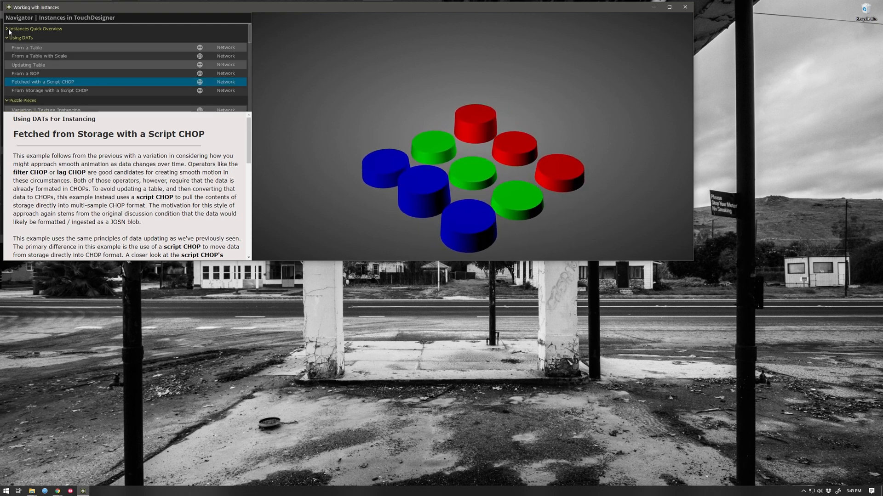
{"action": "left_click", "coordinate": [8, 29]}
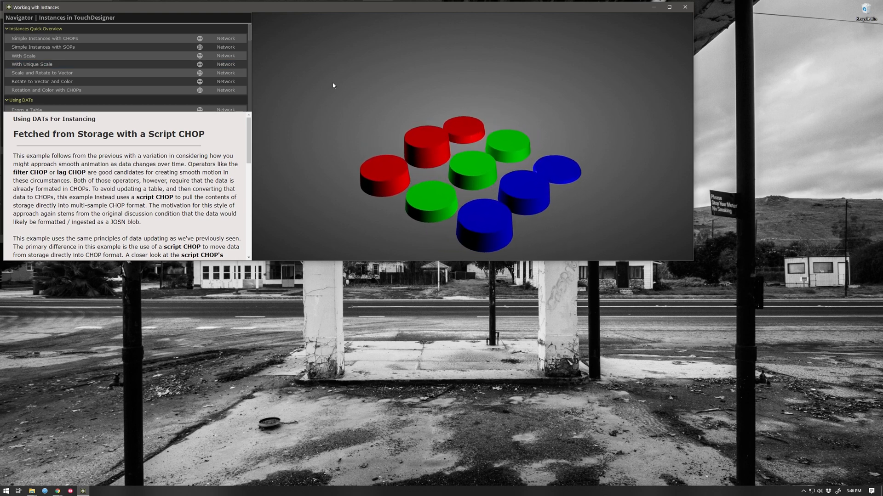
Step: Exit perform mode and go inside base_navigator to its container_ui network
{"action": "key", "text": "Escape"}
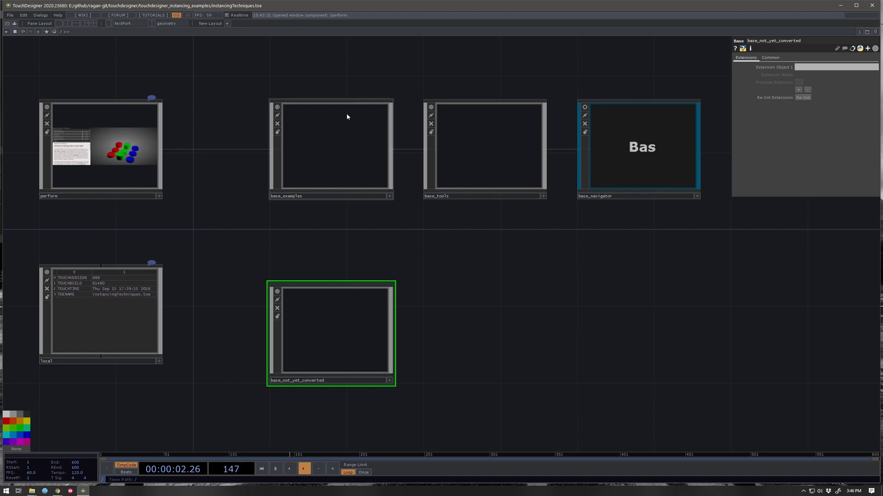
{"action": "left_click_drag", "start_coordinate": [511, 276], "coordinate": [511, 277]}
{"action": "scroll", "coordinate": [638, 156], "scroll_direction": "up", "scroll_amount": 8}
{"action": "scroll", "coordinate": [313, 221], "scroll_direction": "up", "scroll_amount": 6}
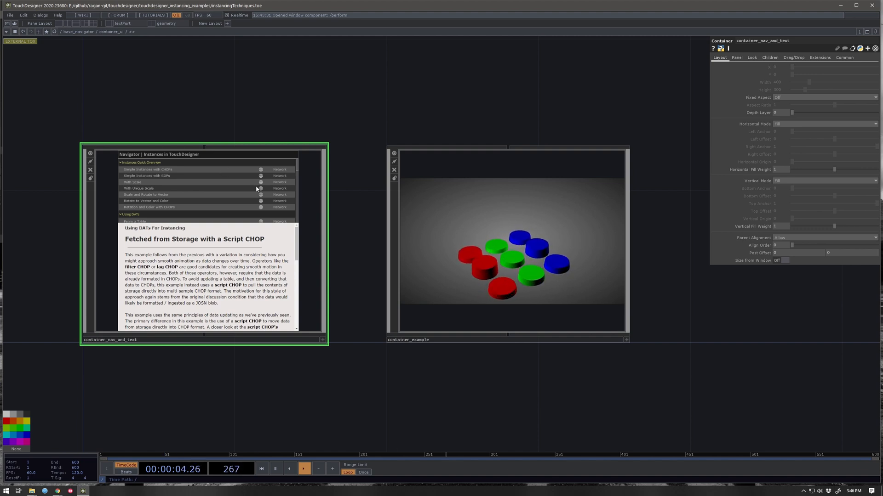
Step: Leave the container_ui network, go back up to the project root, and enter base_examples to view its category components
{"action": "scroll", "coordinate": [256, 188], "scroll_direction": "down", "scroll_amount": 5}
{"action": "scroll", "coordinate": [256, 189], "scroll_direction": "down", "scroll_amount": 10}
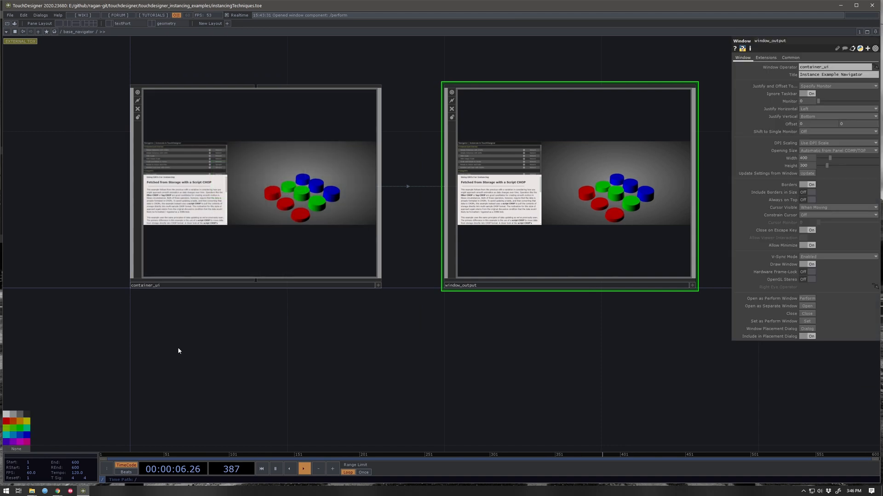
{"action": "scroll", "coordinate": [272, 231], "scroll_direction": "down", "scroll_amount": 10}
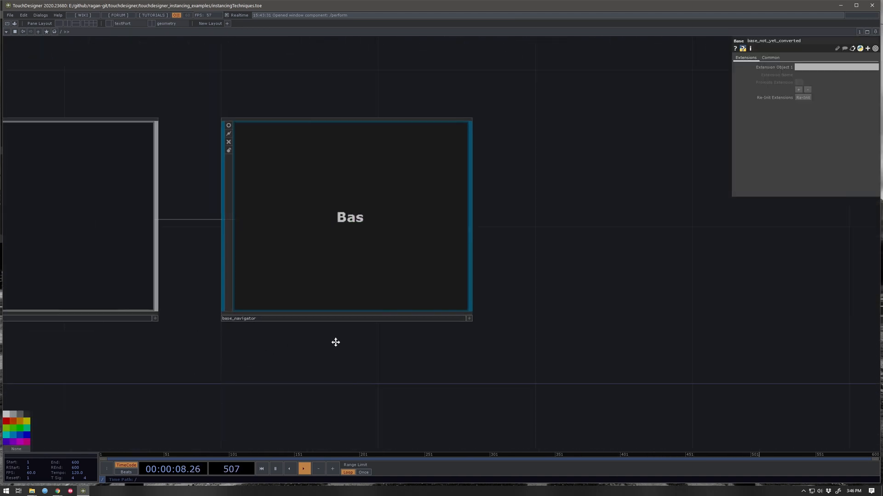
{"action": "scroll", "coordinate": [224, 254], "scroll_direction": "up", "scroll_amount": 10}
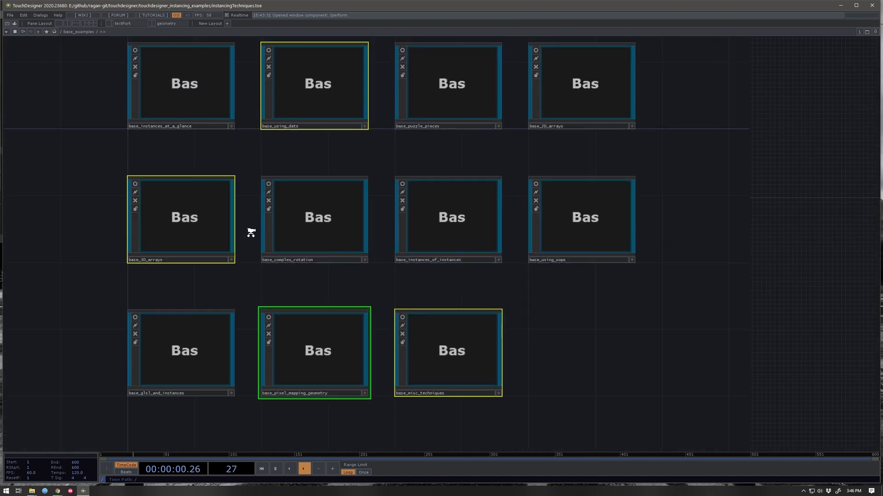
Step: Go inside base_using_sops to view its example components, and return to perform mode
{"action": "left_click", "coordinate": [588, 253]}
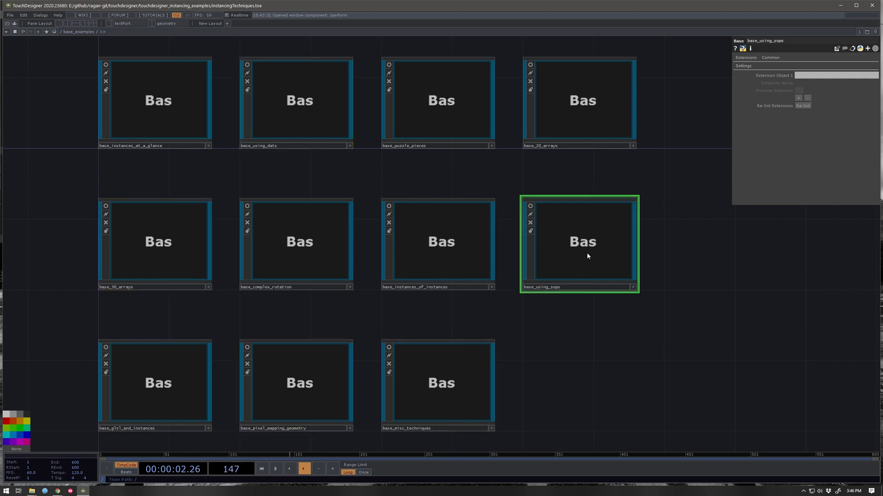
{"action": "scroll", "coordinate": [587, 253], "scroll_direction": "up", "scroll_amount": 10}
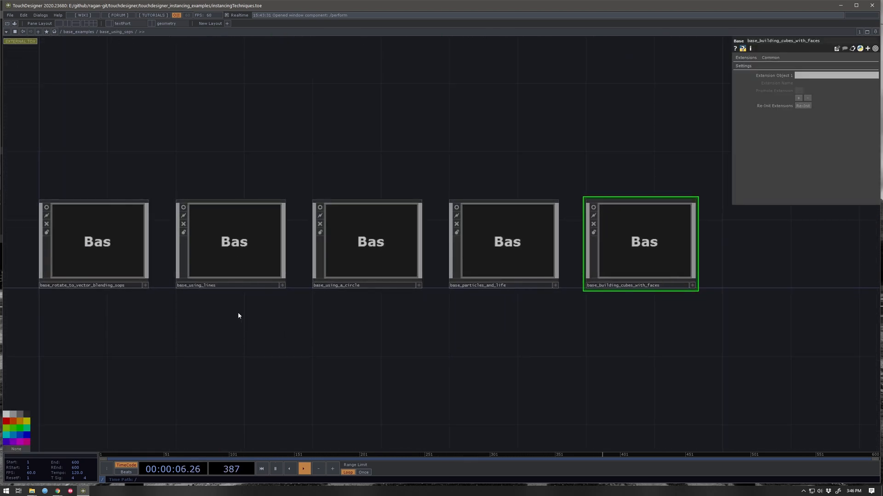
{"action": "key", "text": "F1"}
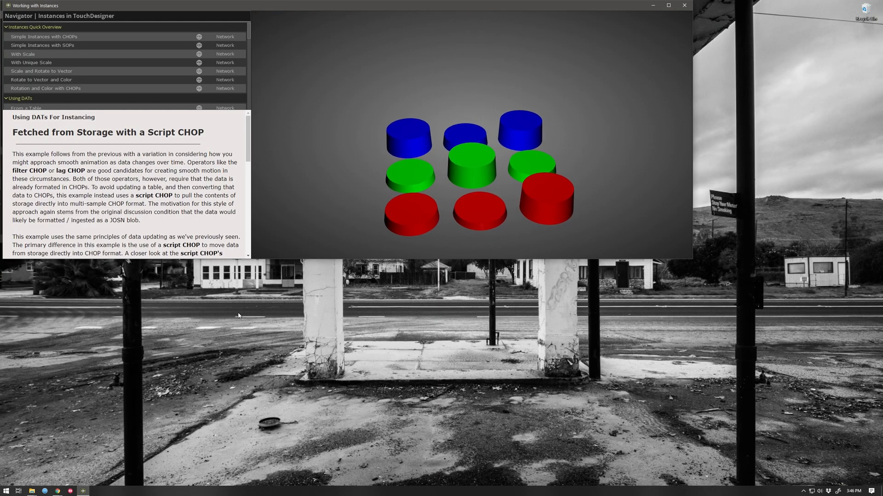